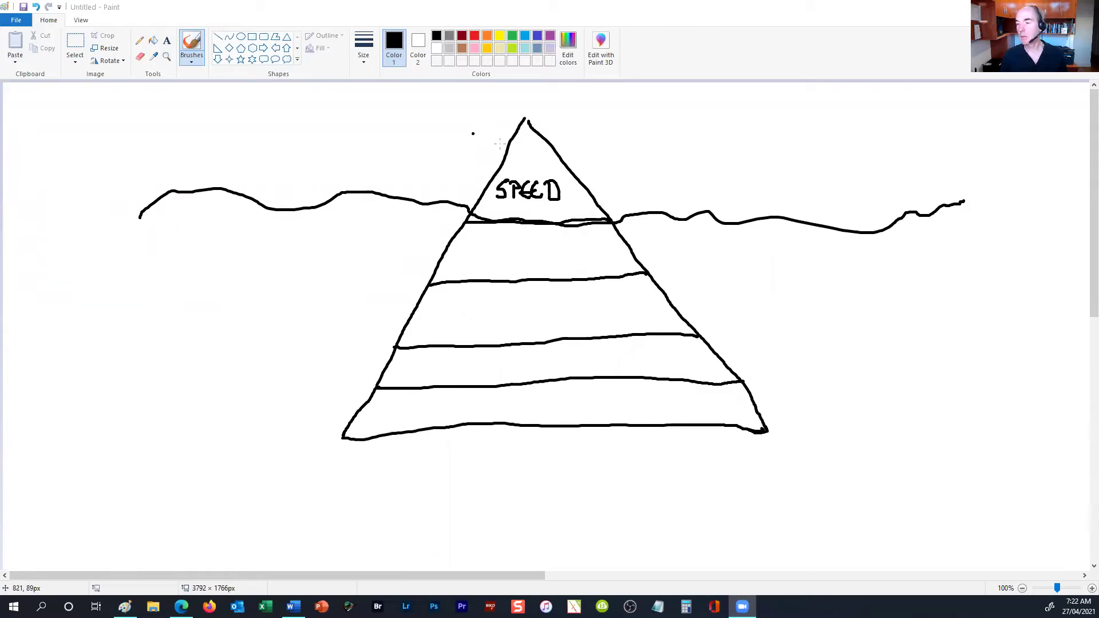
# Drag black wavy brush strokes over the water lines left and right of the pyramid.
pyautogui.click(524, 124)
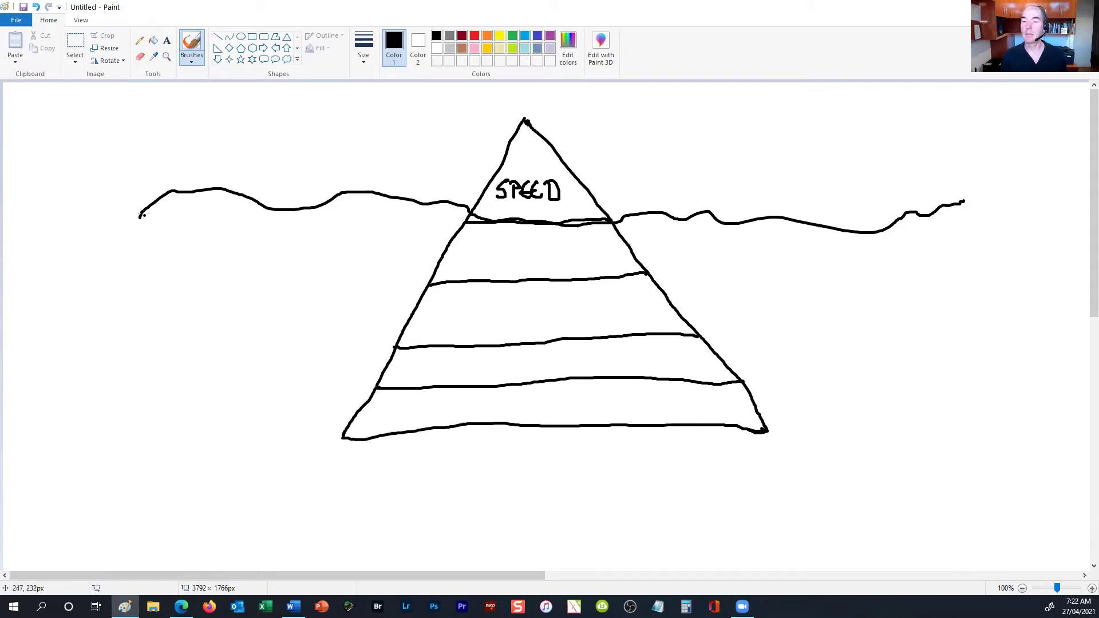
pyautogui.moveTo(142, 215)
pyautogui.mouseDown()
pyautogui.moveTo(206, 193)
pyautogui.moveTo(414, 202)
pyautogui.mouseUp()
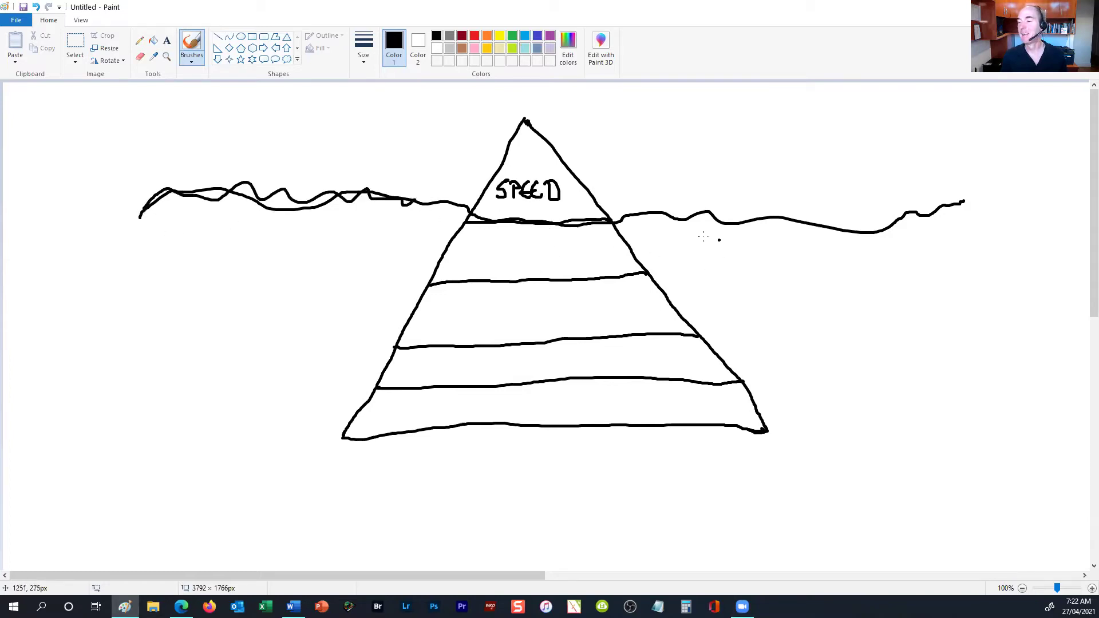
pyautogui.moveTo(627, 222); pyautogui.dragTo(985, 206)
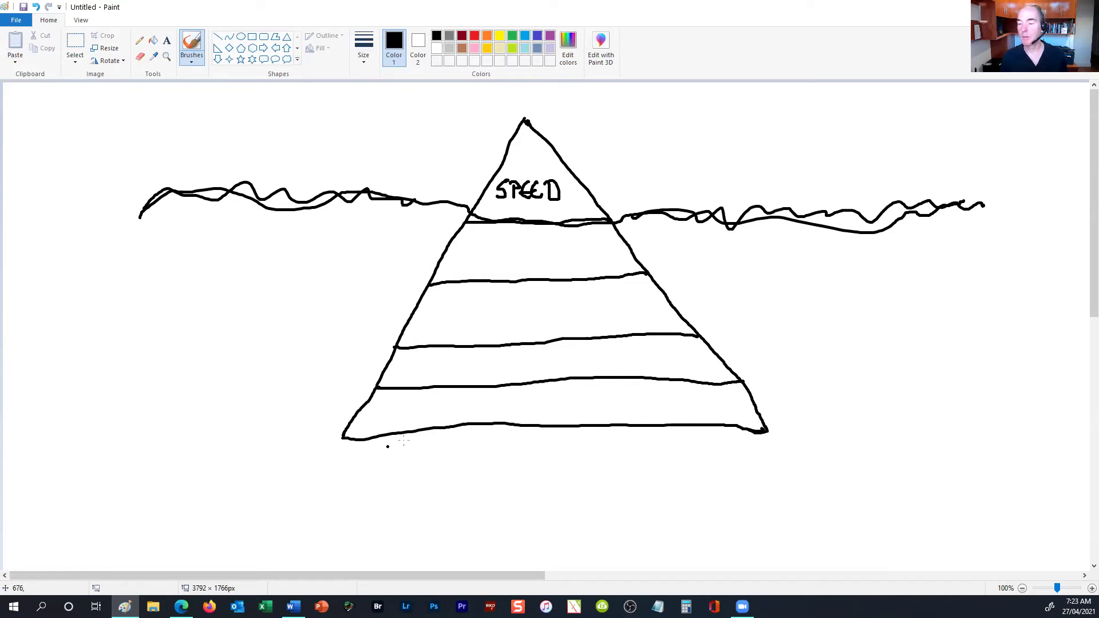
# Handwrite CONSISTENCY in the bottom band and sketch a stick figure beside the pyramid's base.
pyautogui.moveTo(406, 401)
pyautogui.mouseDown()
pyautogui.moveTo(395, 414)
pyautogui.moveTo(420, 422)
pyautogui.moveTo(453, 401)
pyautogui.moveTo(465, 420)
pyautogui.moveTo(515, 423)
pyautogui.moveTo(541, 402)
pyautogui.moveTo(604, 422)
pyautogui.mouseUp()
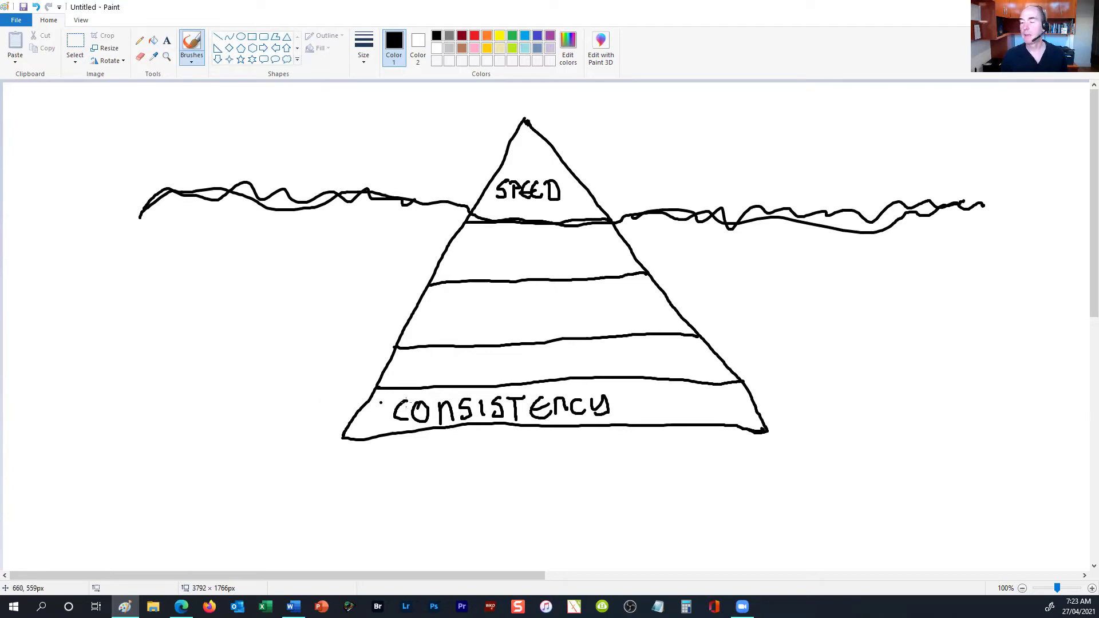
pyautogui.moveTo(853, 387)
pyautogui.mouseDown()
pyautogui.moveTo(854, 421)
pyautogui.moveTo(868, 406)
pyautogui.moveTo(848, 435)
pyautogui.moveTo(869, 431)
pyautogui.mouseUp()
# Draw an upper X-ended path and a lower path leading from the stick figure.
pyautogui.click(822, 436)
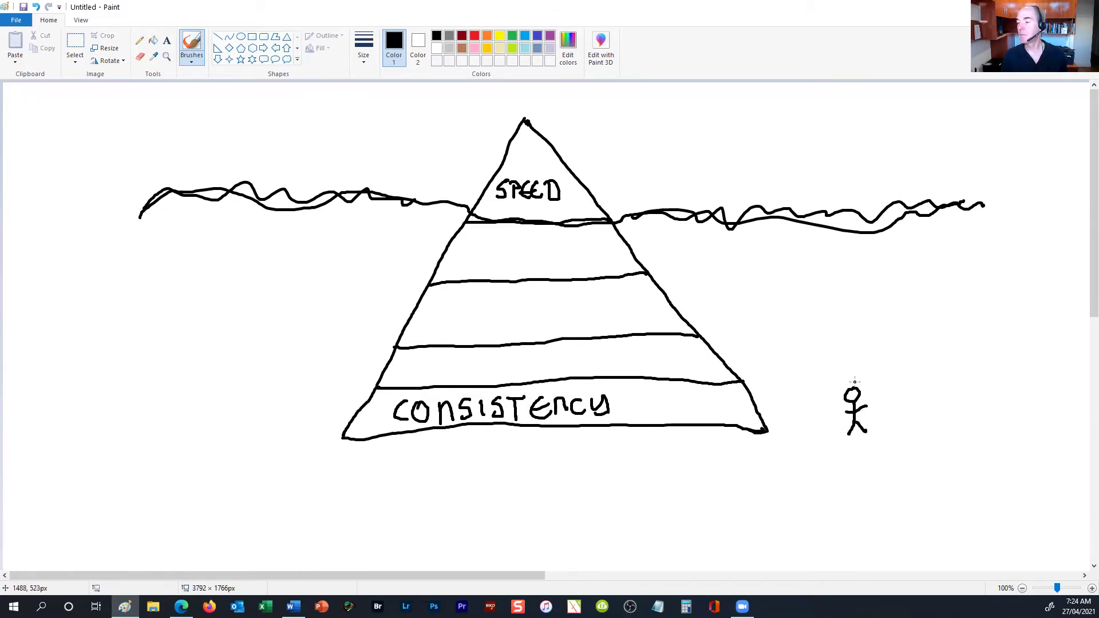
pyautogui.moveTo(883, 393); pyautogui.dragTo(909, 372)
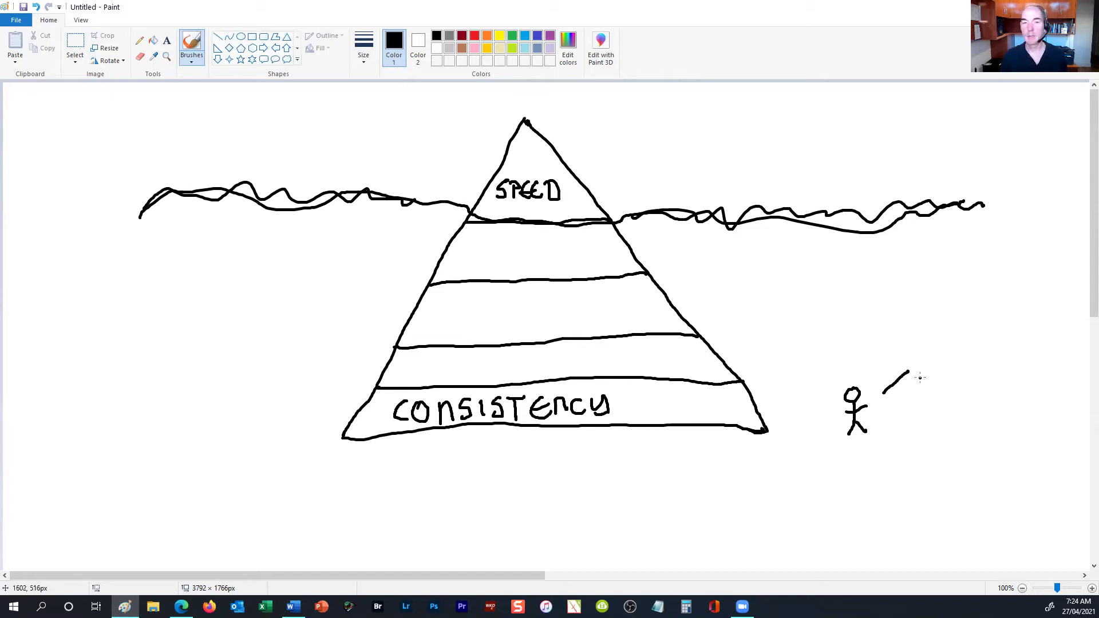
pyautogui.moveTo(923, 363)
pyautogui.mouseDown()
pyautogui.moveTo(939, 378)
pyautogui.moveTo(921, 381)
pyautogui.mouseUp()
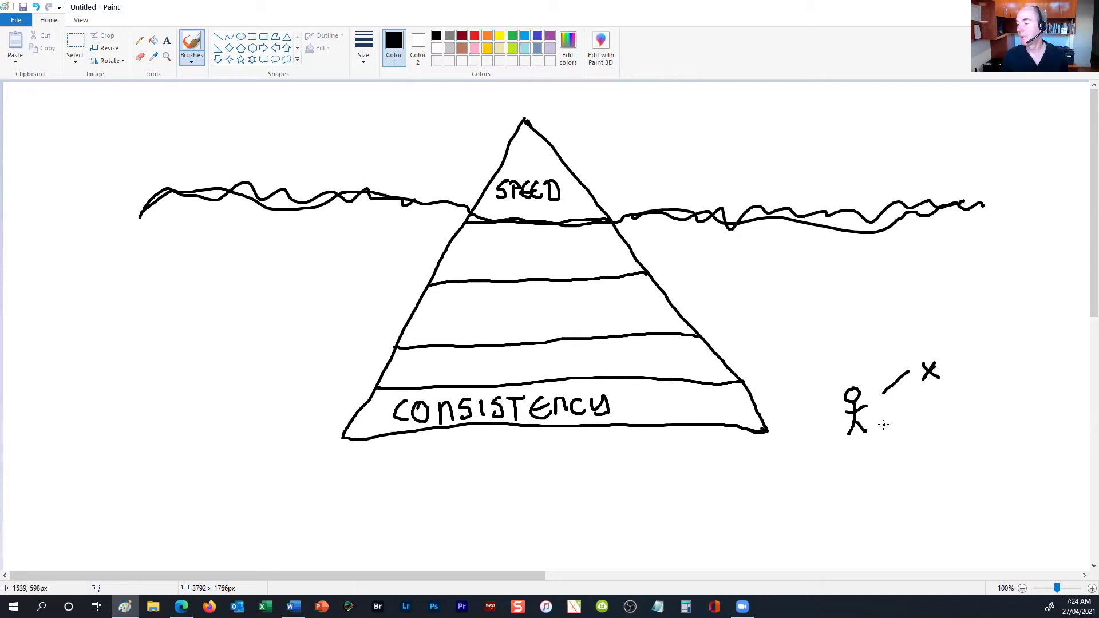
pyautogui.moveTo(888, 418); pyautogui.dragTo(925, 438)
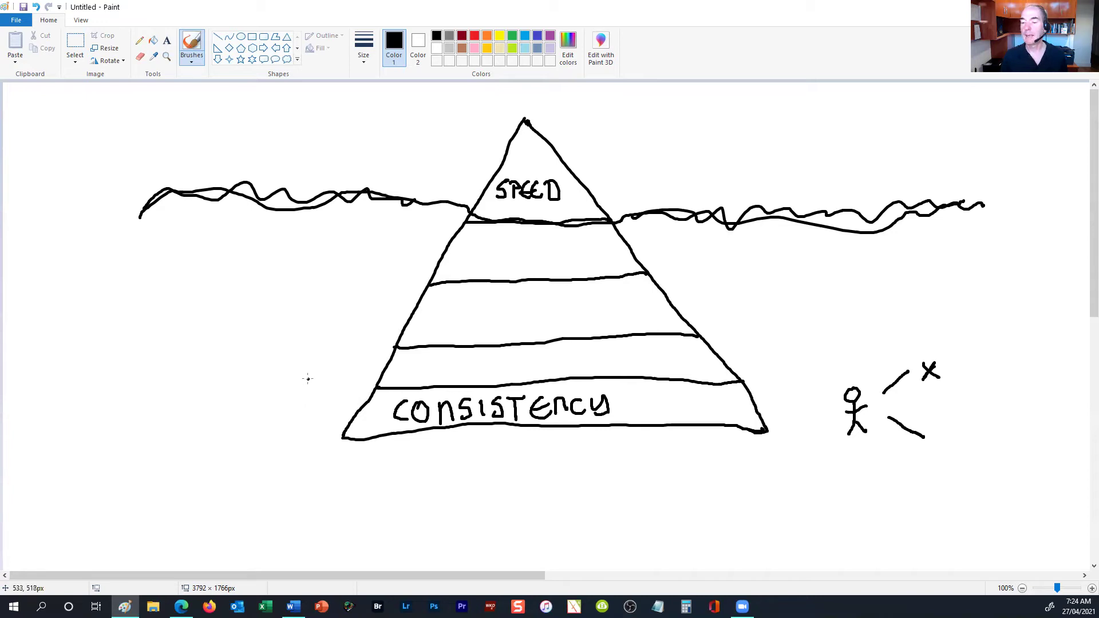
# Add an upward arrow left of the pyramid, X the lower path, and write BASE in the second band.
pyautogui.moveTo(308, 379)
pyautogui.mouseDown()
pyautogui.moveTo(312, 342)
pyautogui.moveTo(300, 351)
pyautogui.moveTo(313, 347)
pyautogui.mouseUp()
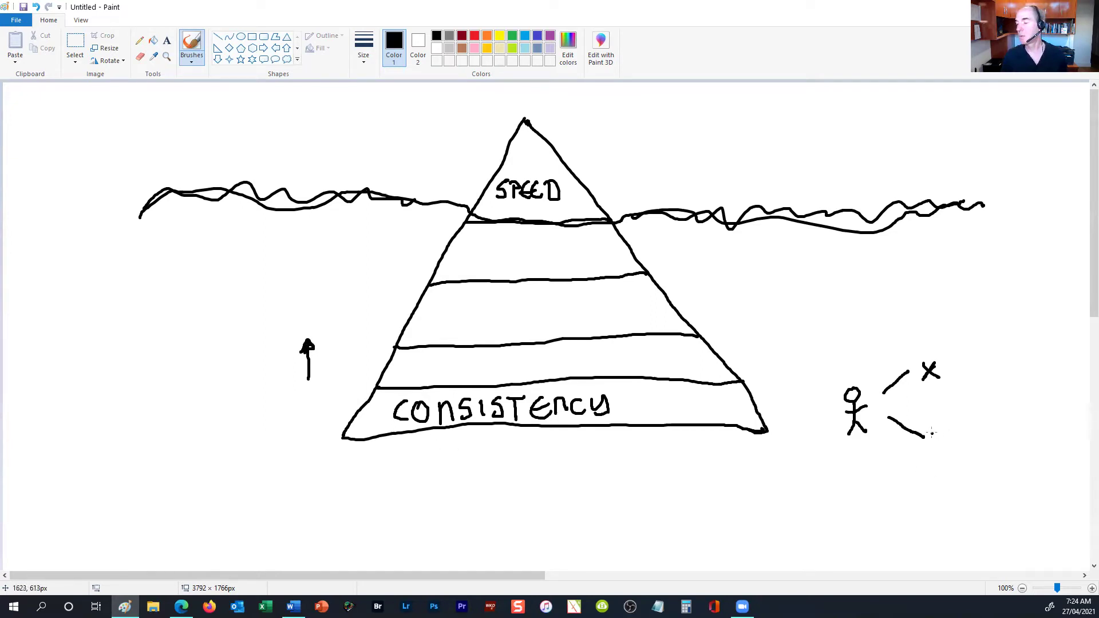
pyautogui.moveTo(932, 432); pyautogui.dragTo(950, 446)
pyautogui.moveTo(950, 430); pyautogui.dragTo(936, 446)
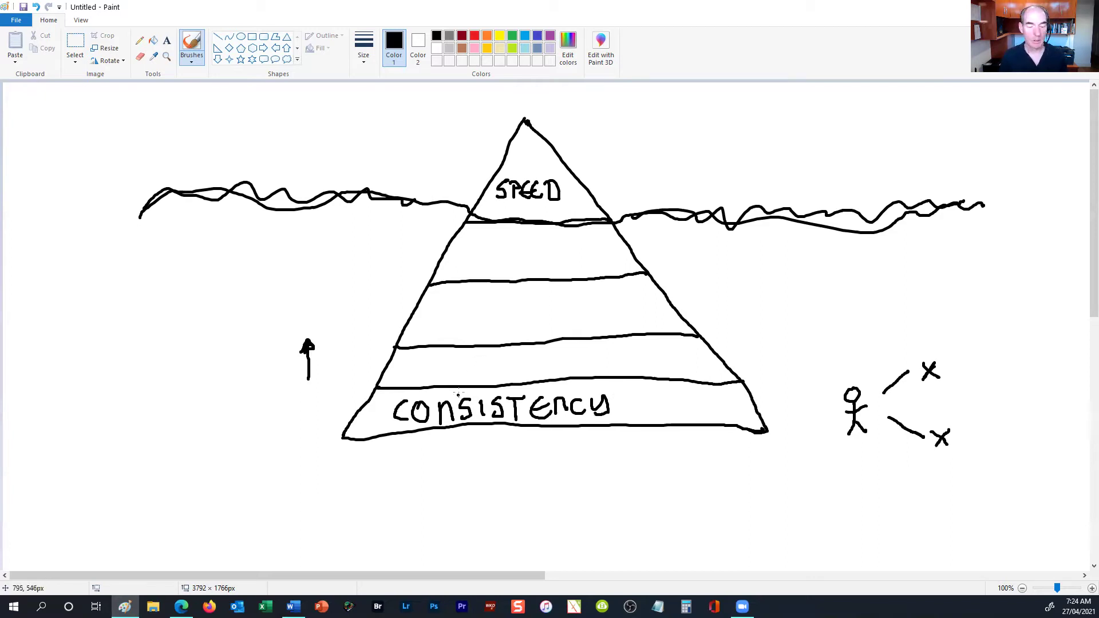
pyautogui.moveTo(432, 358)
pyautogui.mouseDown()
pyautogui.moveTo(432, 378)
pyautogui.moveTo(440, 366)
pyautogui.moveTo(440, 376)
pyautogui.moveTo(458, 371)
pyautogui.mouseUp()
pyautogui.moveTo(477, 358)
pyautogui.mouseDown()
pyautogui.moveTo(462, 364)
pyautogui.moveTo(461, 382)
pyautogui.moveTo(491, 370)
pyautogui.mouseUp()
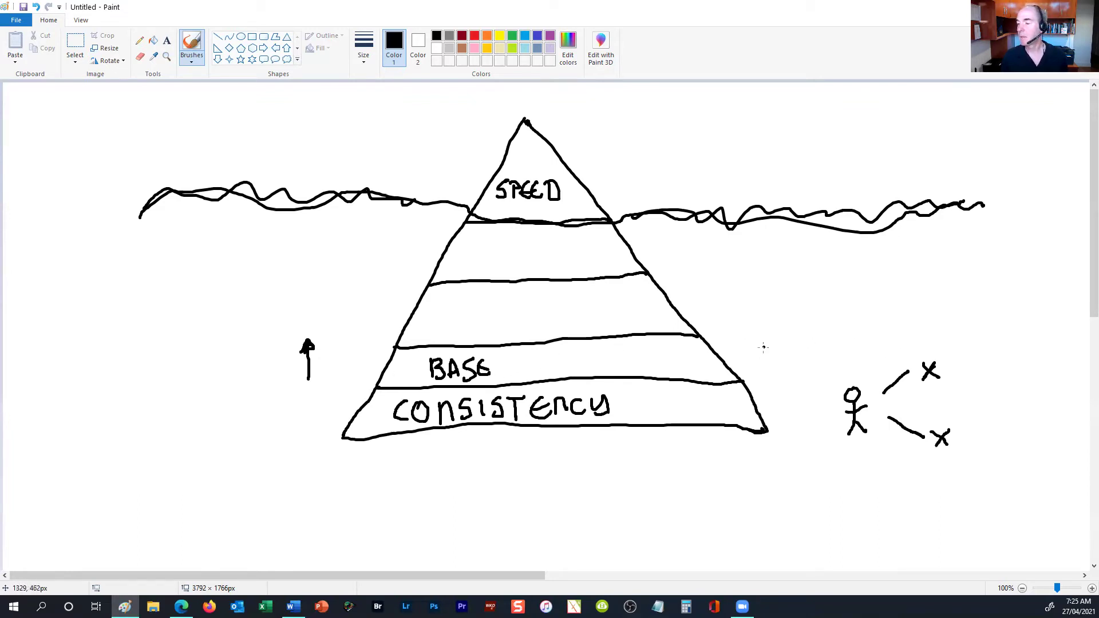
# Write 170km right of the pyramid, 60mins by the peak, and draw the route line.
pyautogui.moveTo(759, 337)
pyautogui.mouseDown()
pyautogui.moveTo(763, 353)
pyautogui.moveTo(785, 337)
pyautogui.moveTo(778, 351)
pyautogui.moveTo(799, 337)
pyautogui.moveTo(843, 348)
pyautogui.mouseUp()
pyautogui.click(826, 348)
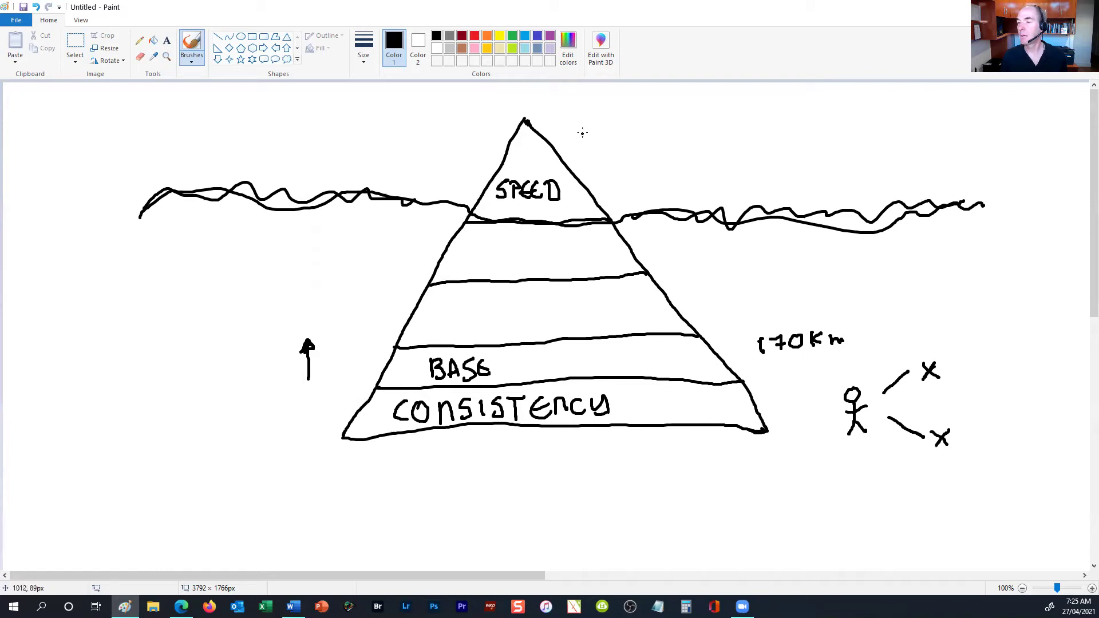
pyautogui.moveTo(589, 129)
pyautogui.mouseDown()
pyautogui.moveTo(584, 148)
pyautogui.moveTo(605, 133)
pyautogui.moveTo(664, 153)
pyautogui.mouseUp()
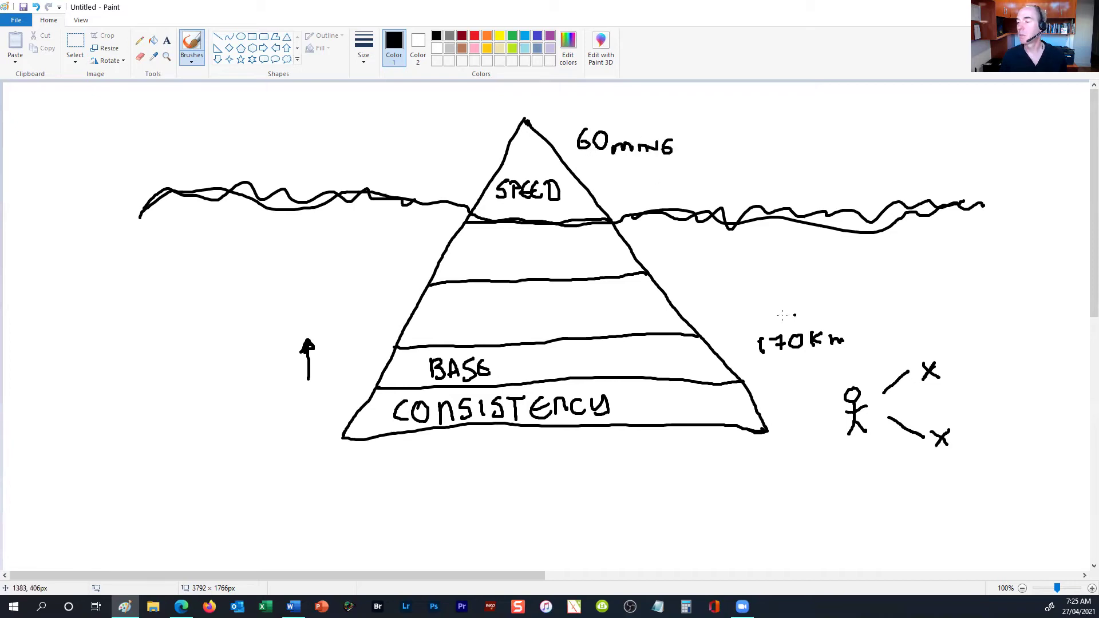
pyautogui.moveTo(719, 334)
pyautogui.mouseDown()
pyautogui.moveTo(732, 346)
pyautogui.moveTo(721, 348)
pyautogui.moveTo(822, 359)
pyautogui.moveTo(989, 346)
pyautogui.mouseUp()
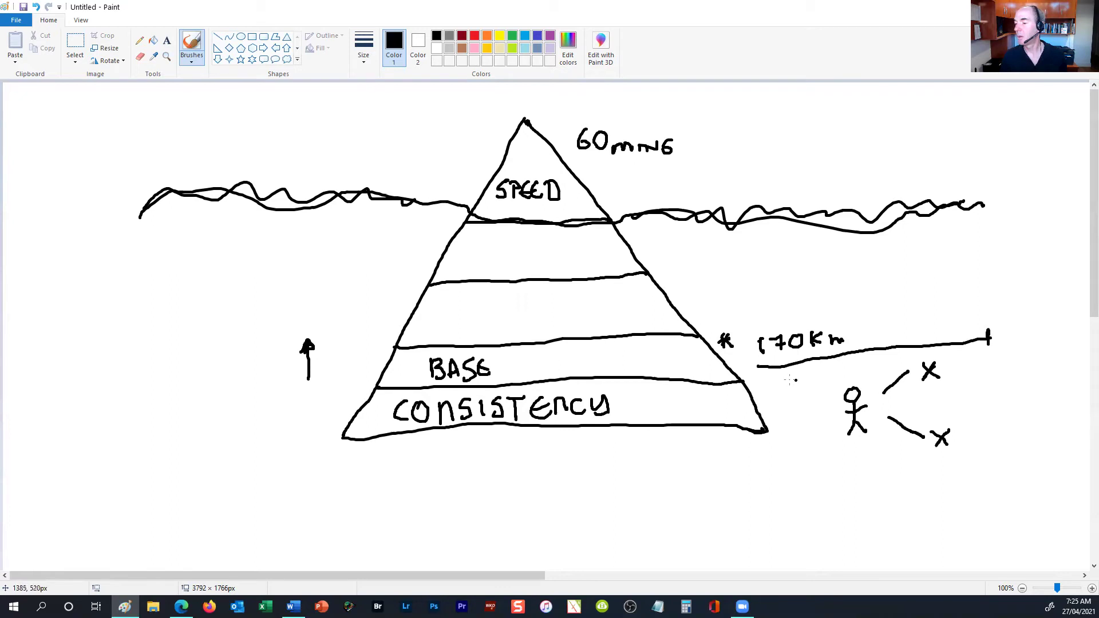
# Tick the route line, write 80km above it, and add a circled 70 sign at its end.
pyautogui.moveTo(759, 360); pyautogui.dragTo(762, 373)
pyautogui.moveTo(978, 323); pyautogui.dragTo(1001, 310)
pyautogui.moveTo(834, 356)
pyautogui.mouseDown()
pyautogui.moveTo(834, 366)
pyautogui.moveTo(836, 356)
pyautogui.moveTo(888, 364)
pyautogui.mouseUp()
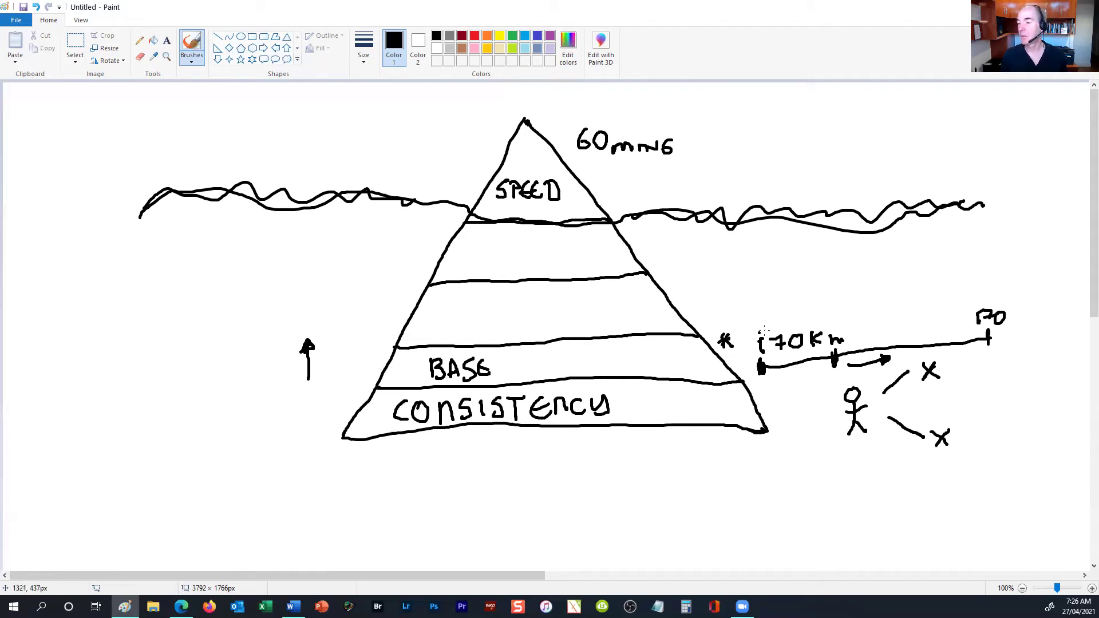
pyautogui.moveTo(807, 303)
pyautogui.mouseDown()
pyautogui.moveTo(809, 318)
pyautogui.moveTo(862, 319)
pyautogui.moveTo(833, 319)
pyautogui.mouseUp()
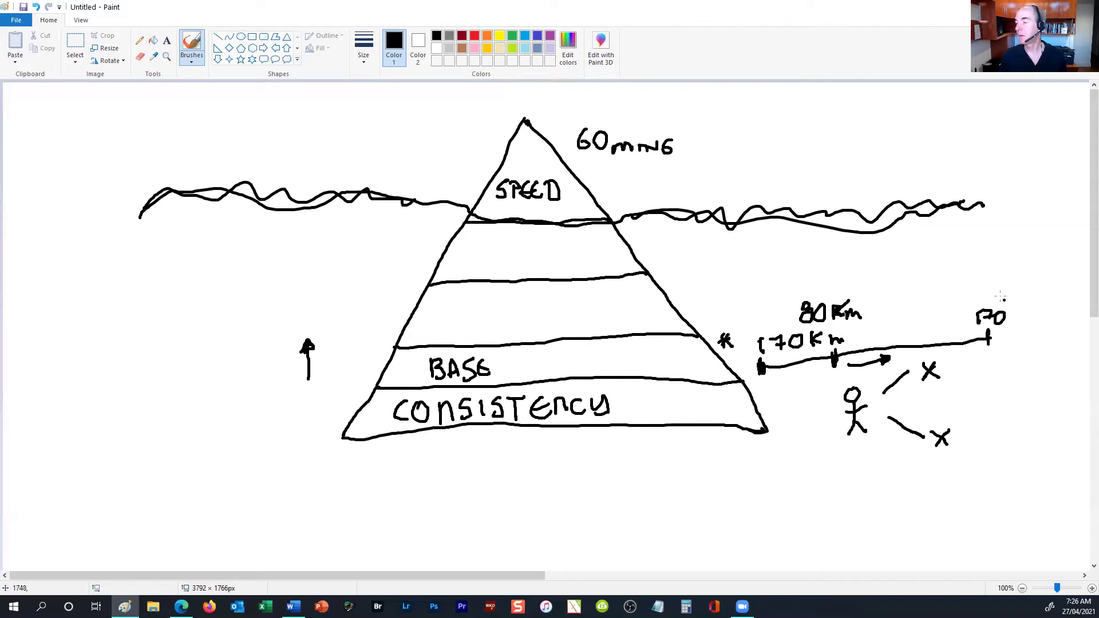
pyautogui.moveTo(982, 299)
pyautogui.mouseDown()
pyautogui.moveTo(1009, 328)
pyautogui.moveTo(973, 309)
pyautogui.mouseUp()
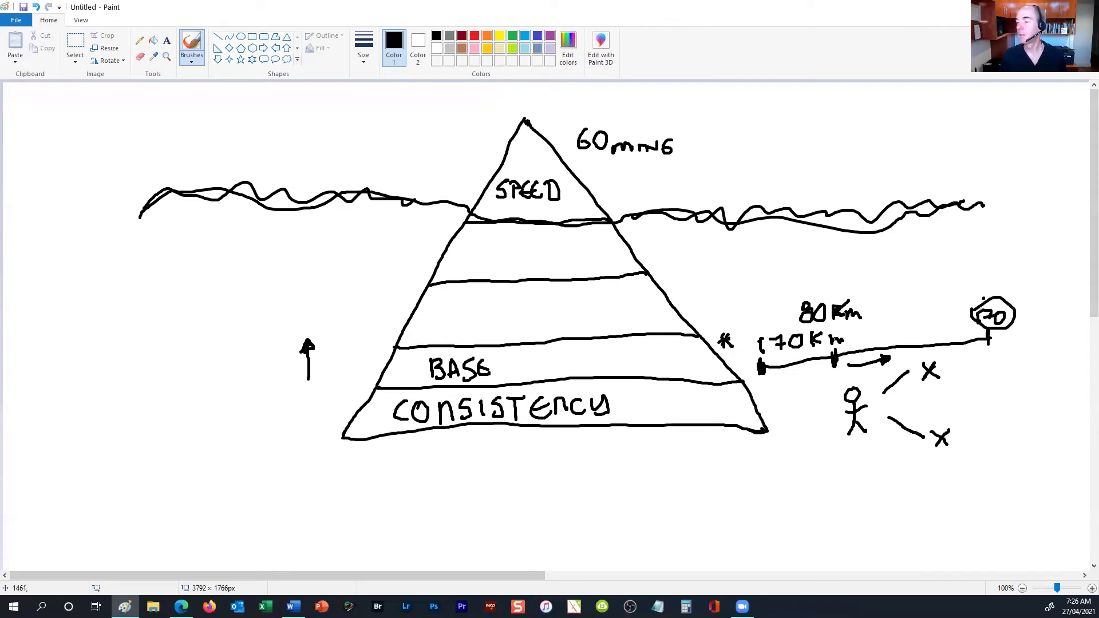
pyautogui.moveTo(724, 342); pyautogui.dragTo(725, 344)
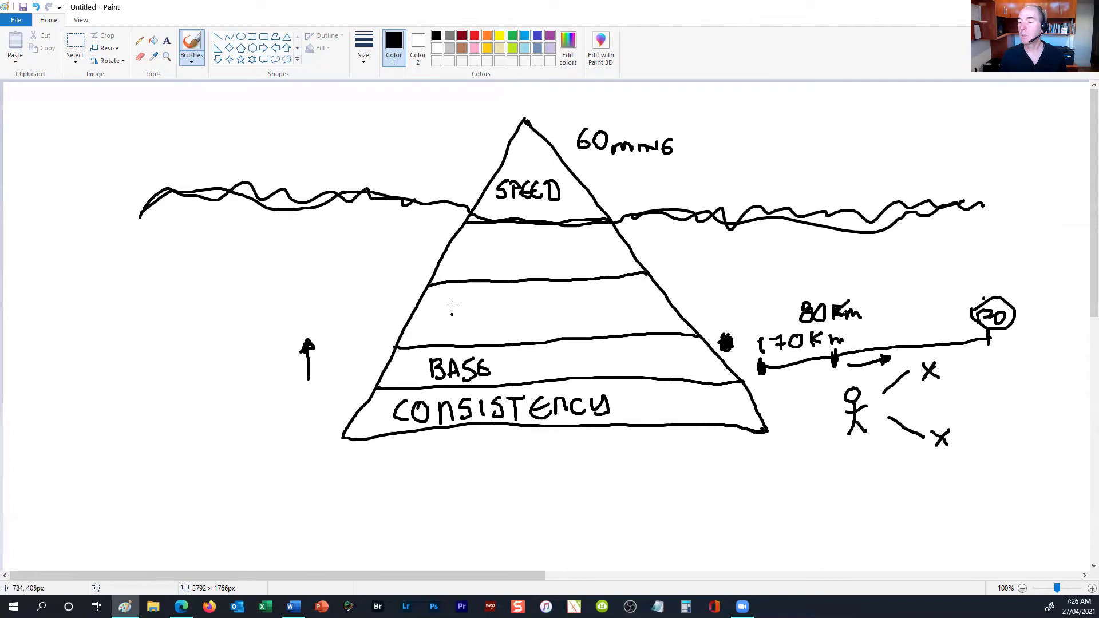
# Handwrite STRENGTH in the third band of the pyramid.
pyautogui.moveTo(461, 301)
pyautogui.mouseDown()
pyautogui.moveTo(454, 322)
pyautogui.moveTo(479, 312)
pyautogui.moveTo(480, 322)
pyautogui.mouseUp()
pyautogui.moveTo(482, 301)
pyautogui.mouseDown()
pyautogui.moveTo(471, 303)
pyautogui.moveTo(488, 301)
pyautogui.mouseUp()
pyautogui.moveTo(491, 301)
pyautogui.mouseDown()
pyautogui.moveTo(491, 322)
pyautogui.moveTo(524, 322)
pyautogui.moveTo(532, 299)
pyautogui.moveTo(542, 315)
pyautogui.mouseUp()
pyautogui.moveTo(547, 299)
pyautogui.mouseDown()
pyautogui.moveTo(558, 333)
pyautogui.moveTo(571, 300)
pyautogui.moveTo(583, 318)
pyautogui.moveTo(595, 298)
pyautogui.mouseUp()
pyautogui.moveTo(596, 298); pyautogui.dragTo(599, 306)
pyautogui.moveTo(585, 302); pyautogui.dragTo(595, 302)
pyautogui.click(611, 308)
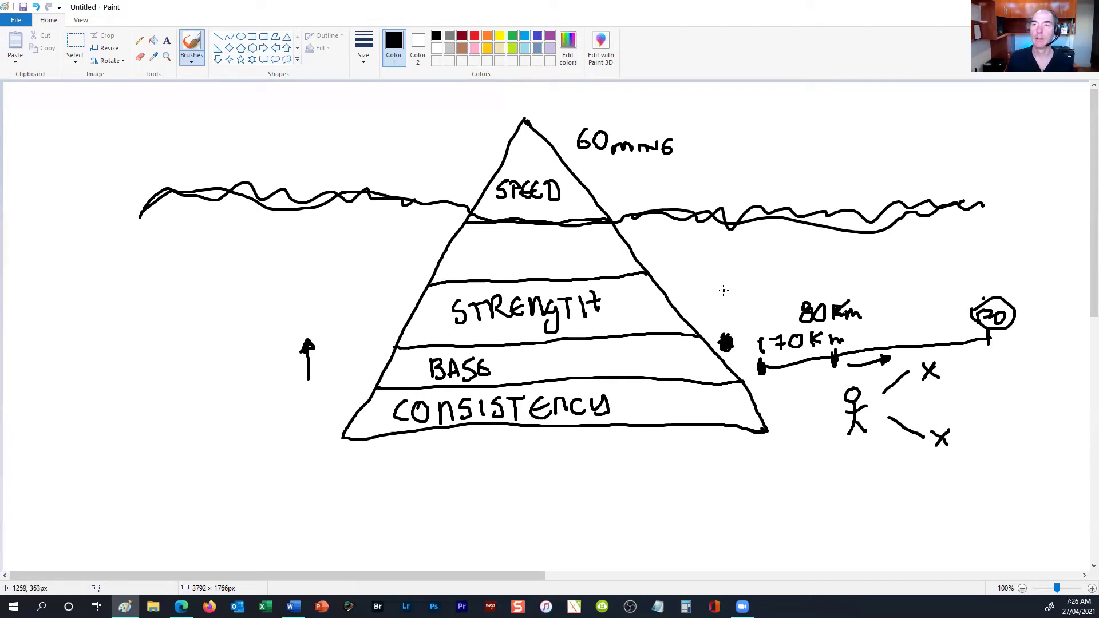
# Write HC/FTP/BS/FAST B above the route, FTP by the circled 70, and a left-side step line.
pyautogui.moveTo(691, 273)
pyautogui.mouseDown()
pyautogui.moveTo(691, 290)
pyautogui.moveTo(703, 280)
pyautogui.moveTo(752, 292)
pyautogui.moveTo(767, 271)
pyautogui.moveTo(762, 281)
pyautogui.moveTo(775, 289)
pyautogui.moveTo(785, 274)
pyautogui.moveTo(791, 290)
pyautogui.moveTo(792, 277)
pyautogui.mouseUp()
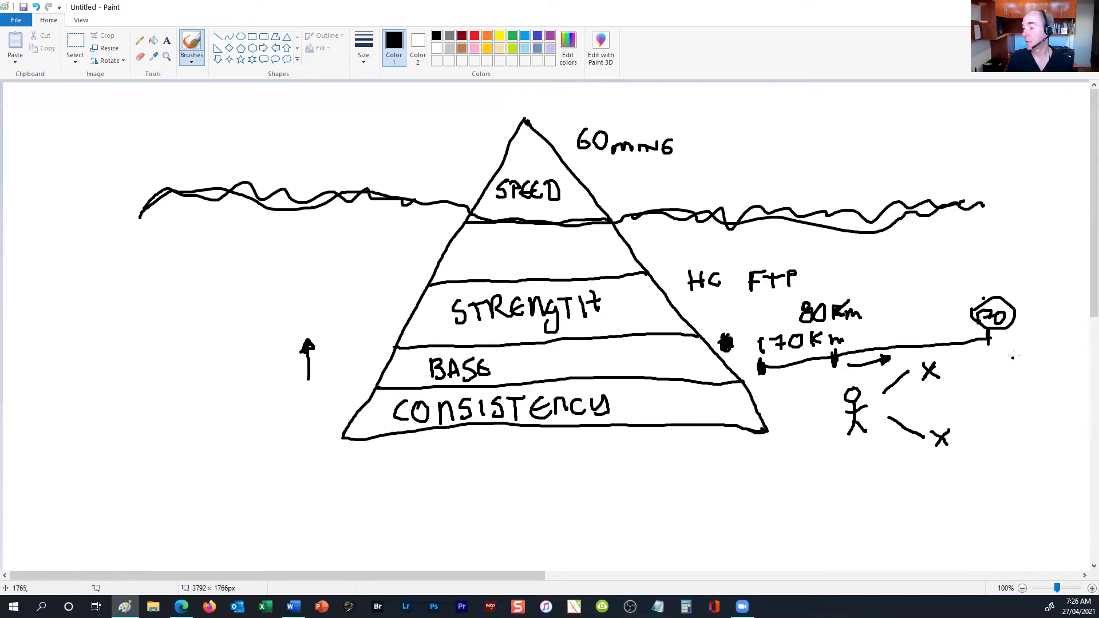
pyautogui.moveTo(1015, 346)
pyautogui.mouseDown()
pyautogui.moveTo(1014, 366)
pyautogui.moveTo(1029, 345)
pyautogui.moveTo(1038, 370)
pyautogui.moveTo(1052, 348)
pyautogui.moveTo(1048, 369)
pyautogui.mouseUp()
pyautogui.moveTo(1049, 349)
pyautogui.mouseDown()
pyautogui.moveTo(1062, 352)
pyautogui.moveTo(1049, 360)
pyautogui.mouseUp()
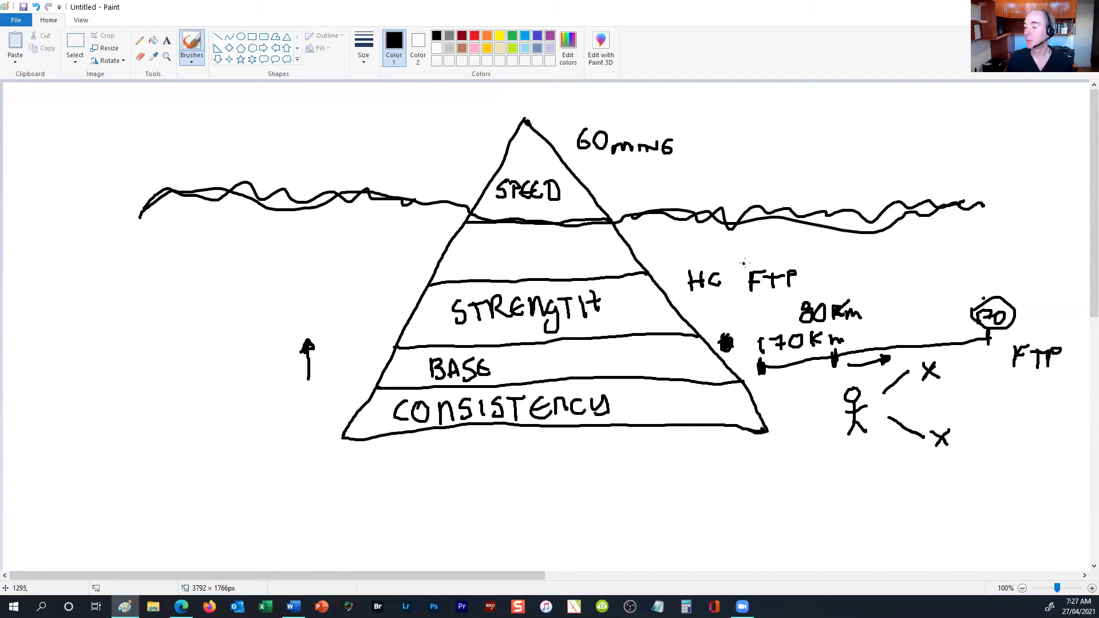
pyautogui.moveTo(747, 261); pyautogui.dragTo(726, 298)
pyautogui.moveTo(819, 263)
pyautogui.mouseDown()
pyautogui.moveTo(805, 293)
pyautogui.moveTo(843, 267)
pyautogui.moveTo(836, 285)
pyautogui.moveTo(852, 273)
pyautogui.moveTo(851, 285)
pyautogui.moveTo(880, 296)
pyautogui.moveTo(909, 262)
pyautogui.moveTo(904, 270)
pyautogui.moveTo(924, 281)
pyautogui.moveTo(929, 272)
pyautogui.mouseUp()
pyautogui.moveTo(936, 264)
pyautogui.mouseDown()
pyautogui.moveTo(925, 280)
pyautogui.moveTo(951, 280)
pyautogui.moveTo(962, 262)
pyautogui.moveTo(979, 281)
pyautogui.mouseUp()
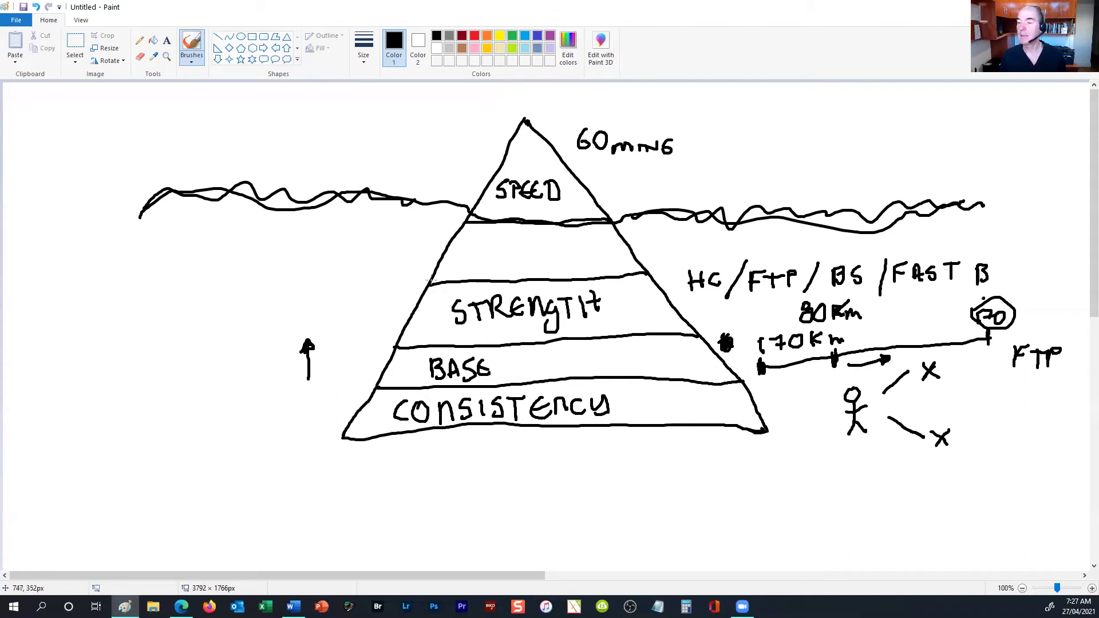
pyautogui.moveTo(429, 289)
pyautogui.mouseDown()
pyautogui.moveTo(402, 288)
pyautogui.moveTo(366, 380)
pyautogui.moveTo(378, 387)
pyautogui.mouseUp()
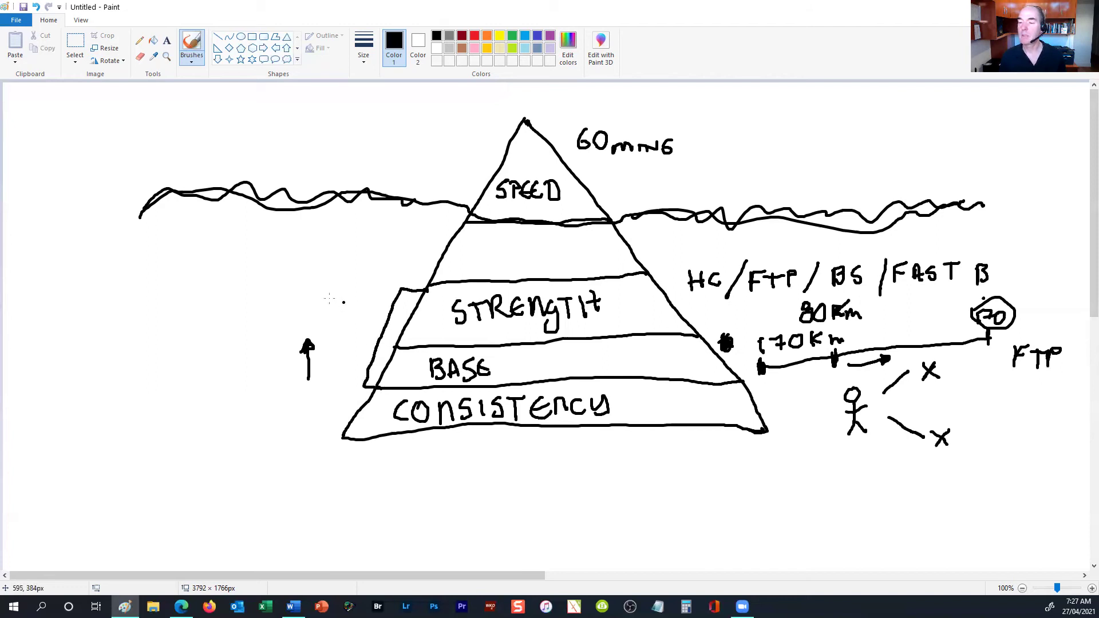
# Write DS and LS above the left arrow, a P further left, and extend the stepped outline to BASE.
pyautogui.moveTo(304, 283)
pyautogui.mouseDown()
pyautogui.moveTo(304, 300)
pyautogui.moveTo(319, 290)
pyautogui.moveTo(325, 325)
pyautogui.mouseUp()
pyautogui.click(343, 322)
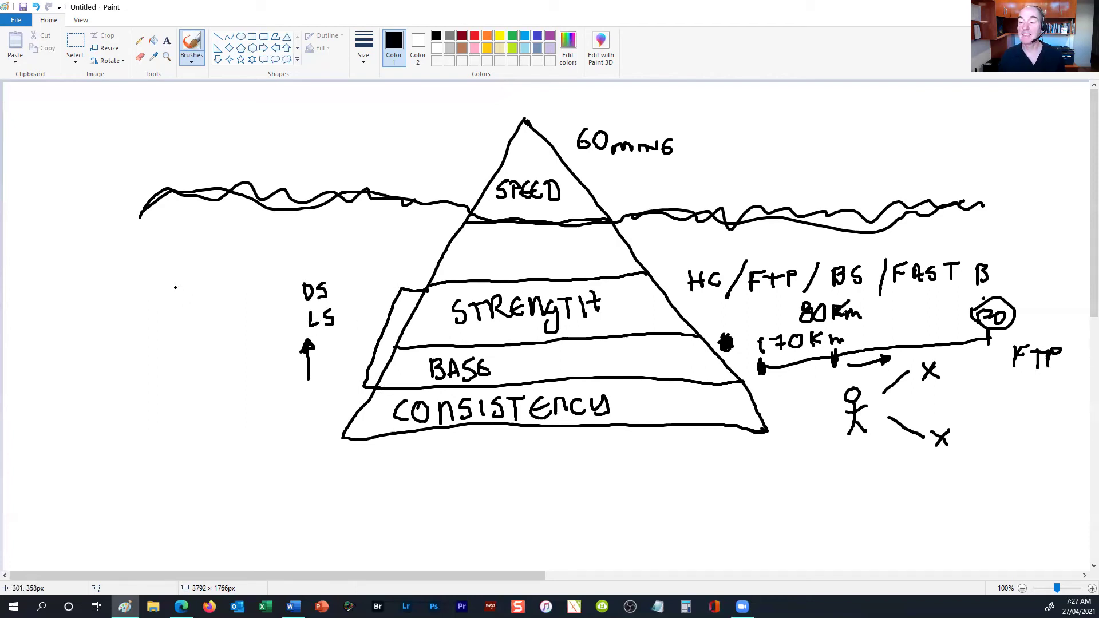
pyautogui.moveTo(176, 285)
pyautogui.mouseDown()
pyautogui.moveTo(181, 307)
pyautogui.moveTo(177, 291)
pyautogui.mouseUp()
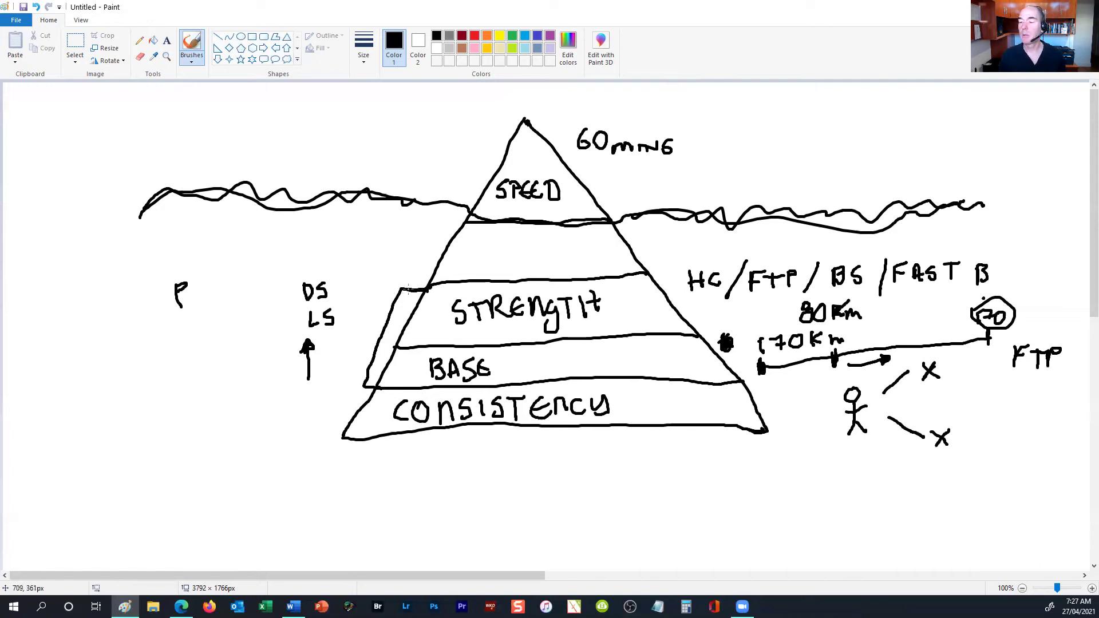
pyautogui.moveTo(408, 290)
pyautogui.mouseDown()
pyautogui.moveTo(395, 298)
pyautogui.moveTo(377, 384)
pyautogui.mouseUp()
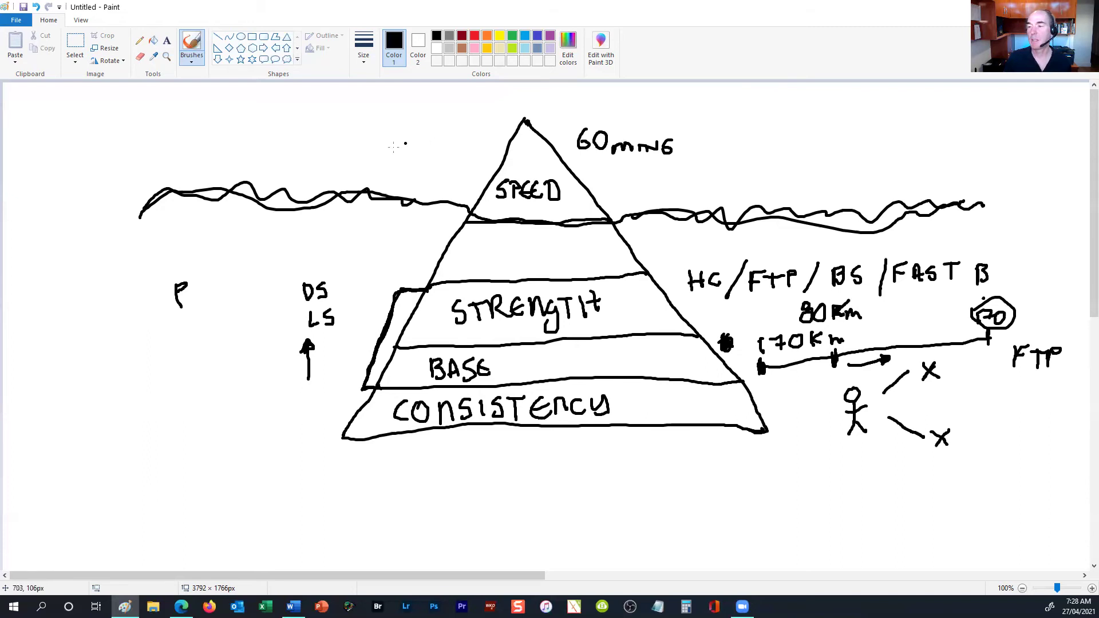
# Handwrite DQ with LQ beneath it, above-left of the pyramid's peak.
pyautogui.moveTo(385, 122)
pyautogui.mouseDown()
pyautogui.moveTo(385, 139)
pyautogui.moveTo(400, 127)
pyautogui.moveTo(386, 138)
pyautogui.mouseUp()
pyautogui.moveTo(407, 123)
pyautogui.mouseDown()
pyautogui.moveTo(415, 144)
pyautogui.moveTo(391, 165)
pyautogui.moveTo(404, 166)
pyautogui.mouseUp()
pyautogui.moveTo(414, 150); pyautogui.dragTo(422, 165)
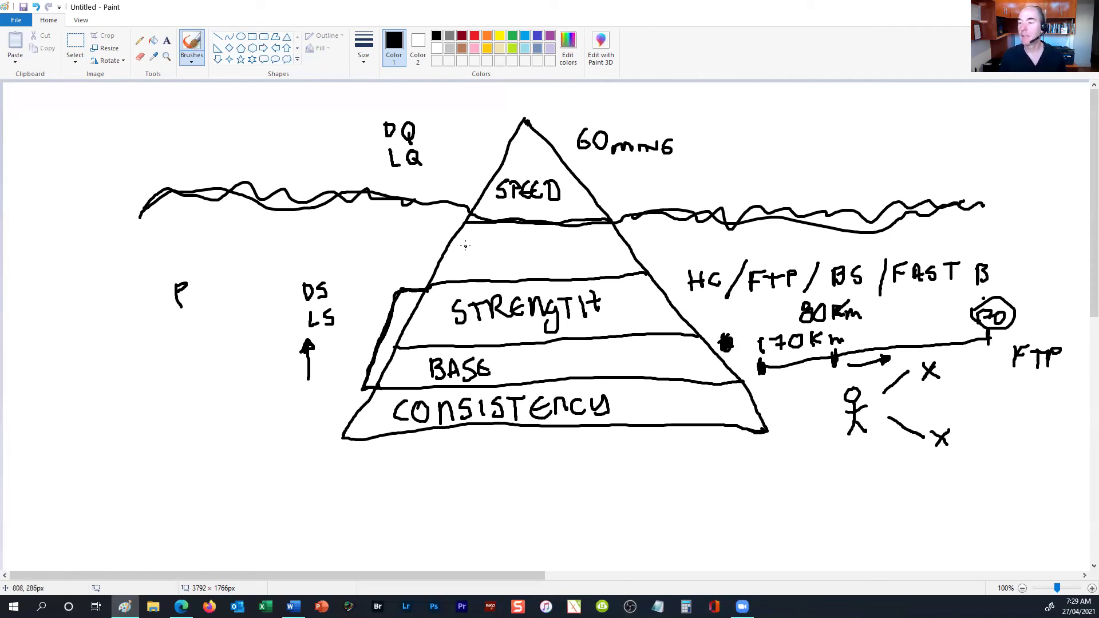
# Write TECHNIQUE in the band below SPEED and begin an E just right of it.
pyautogui.moveTo(467, 241); pyautogui.dragTo(470, 268)
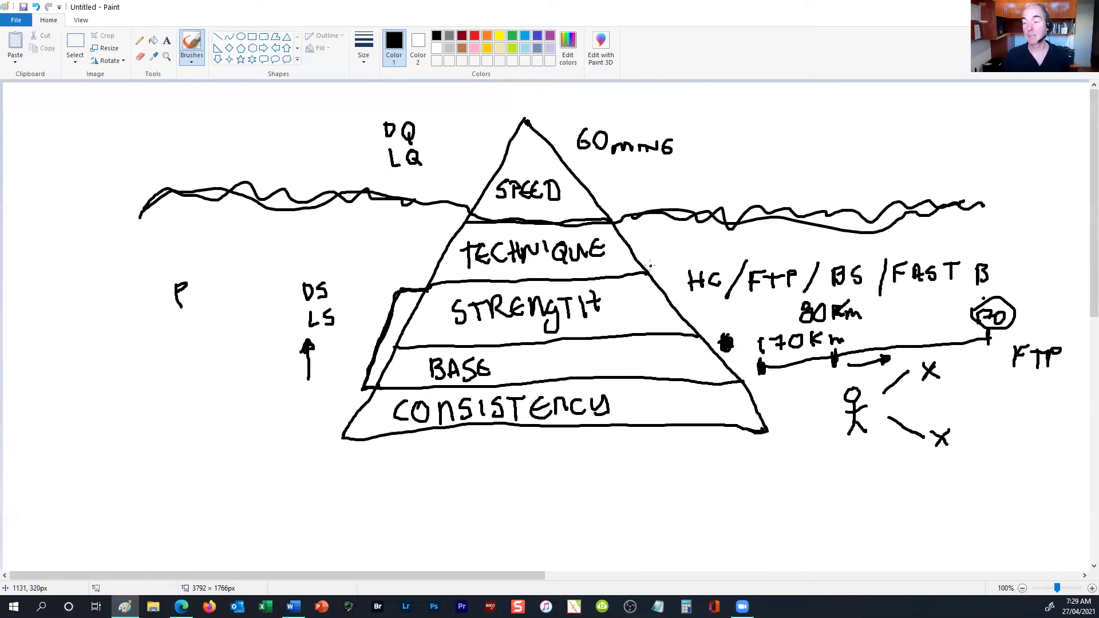
pyautogui.moveTo(661, 233)
pyautogui.mouseDown()
pyautogui.moveTo(651, 246)
pyautogui.moveTo(662, 246)
pyautogui.mouseUp()
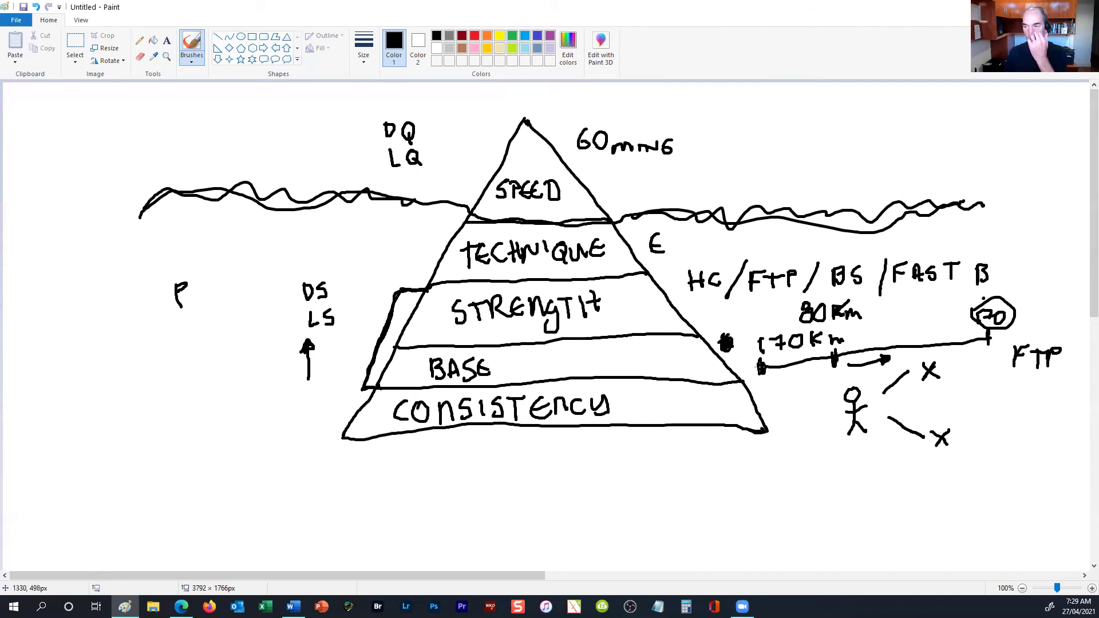